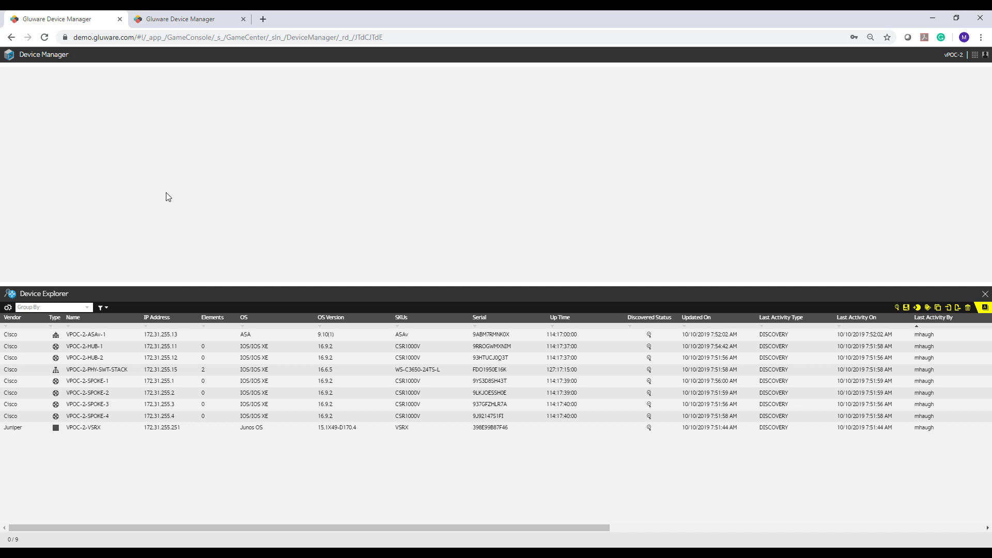
# Step: Open the organization's Integrations settings in System Settings to view the Cisco API Console configuration
pyautogui.click(50, 57)
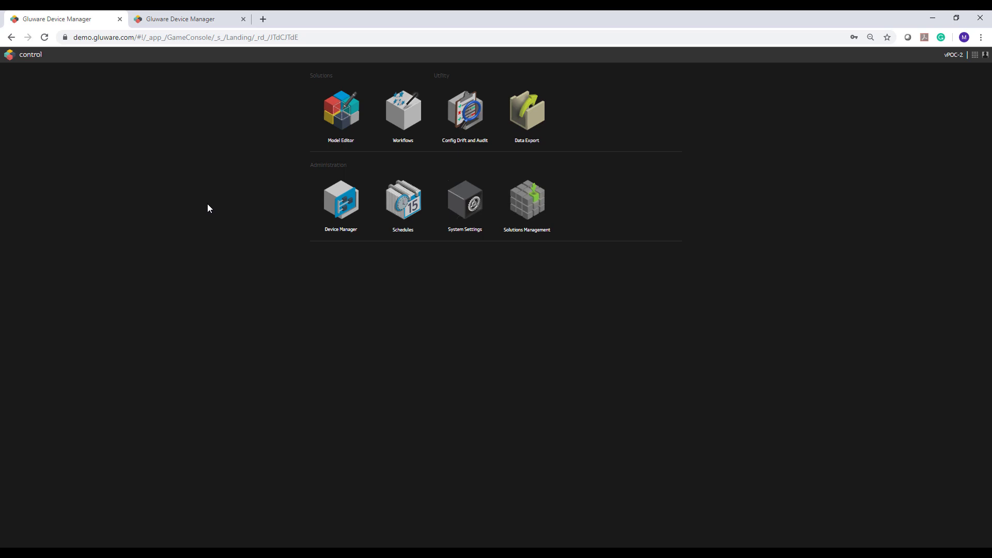
pyautogui.click(469, 200)
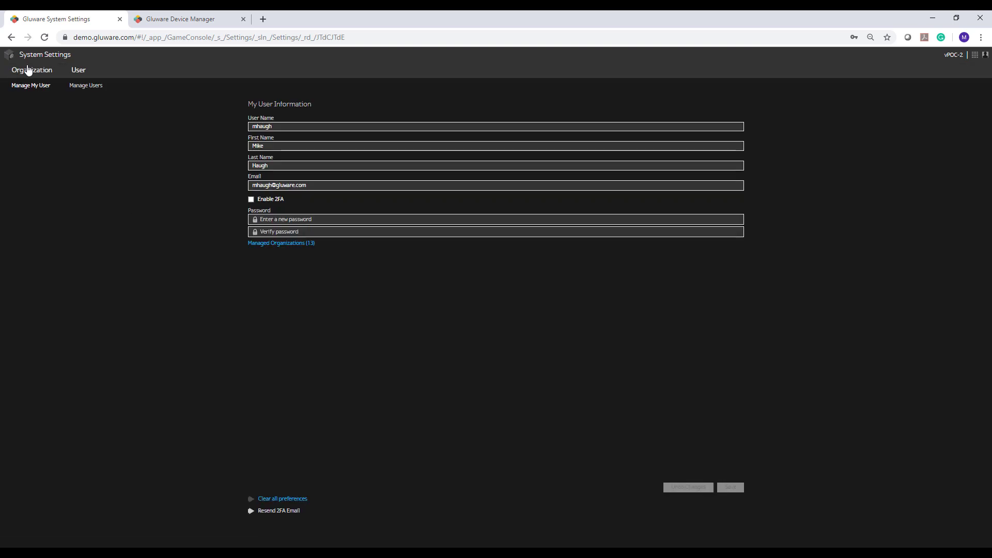
pyautogui.click(29, 71)
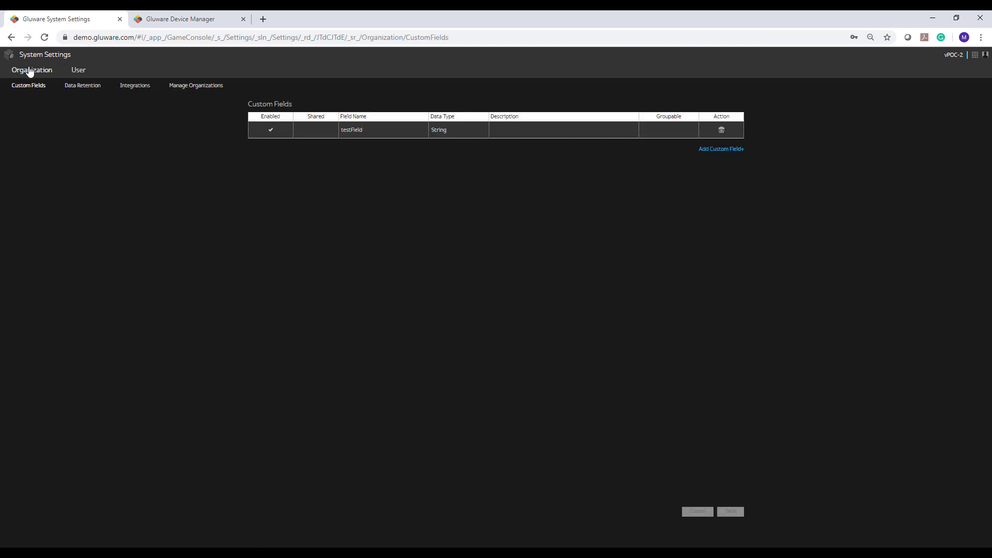
pyautogui.click(129, 87)
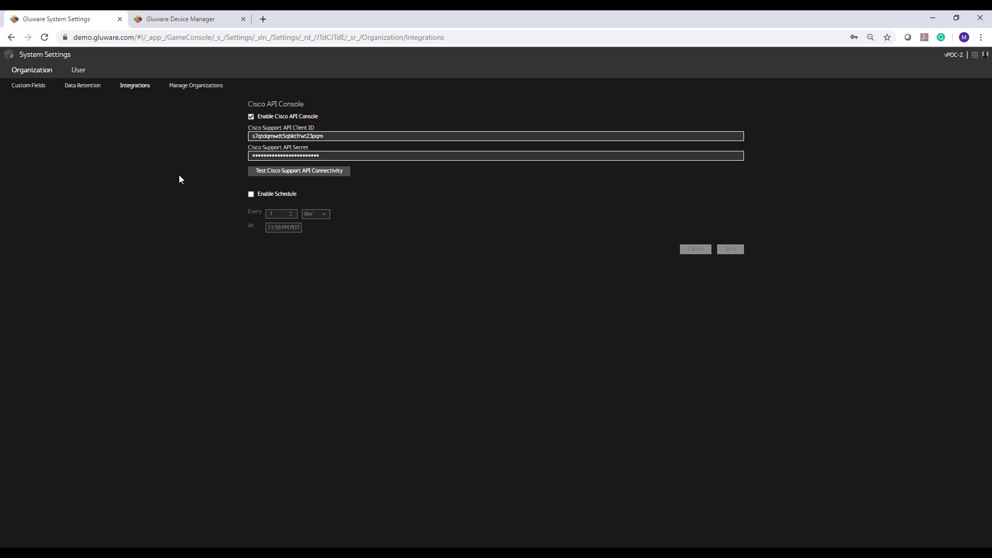
# Step: Return to Device Manager and update the support data for all Cisco devices, from VPOC-2-ASAv-1 through VPOC-2-SPOKE-4
pyautogui.click(50, 56)
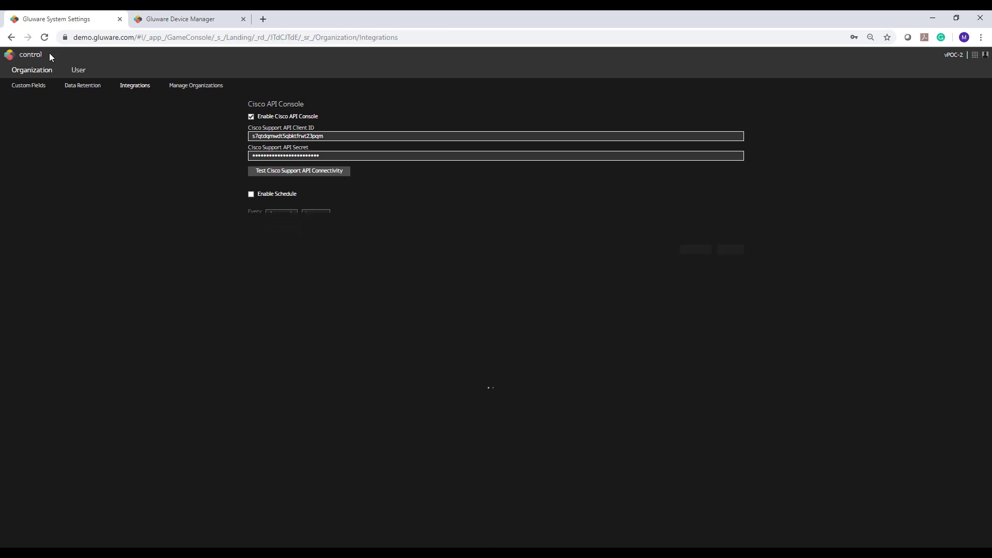
pyautogui.click(333, 206)
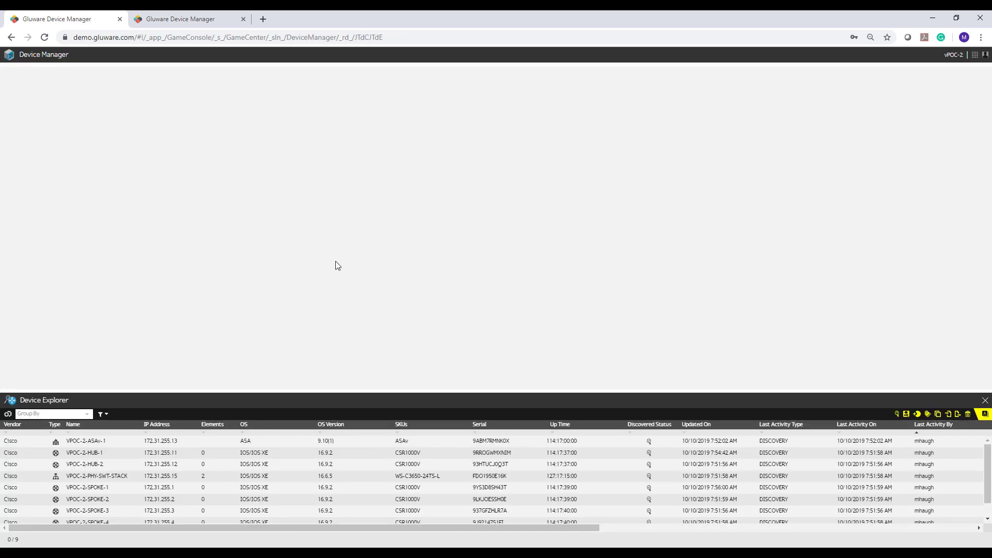
pyautogui.moveTo(307, 389); pyautogui.dragTo(310, 225)
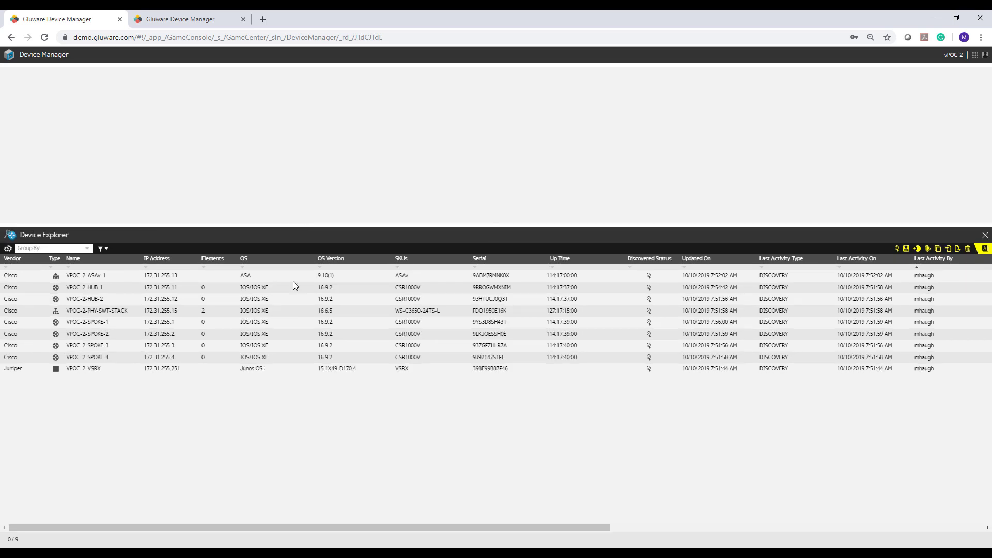
pyautogui.click(283, 278)
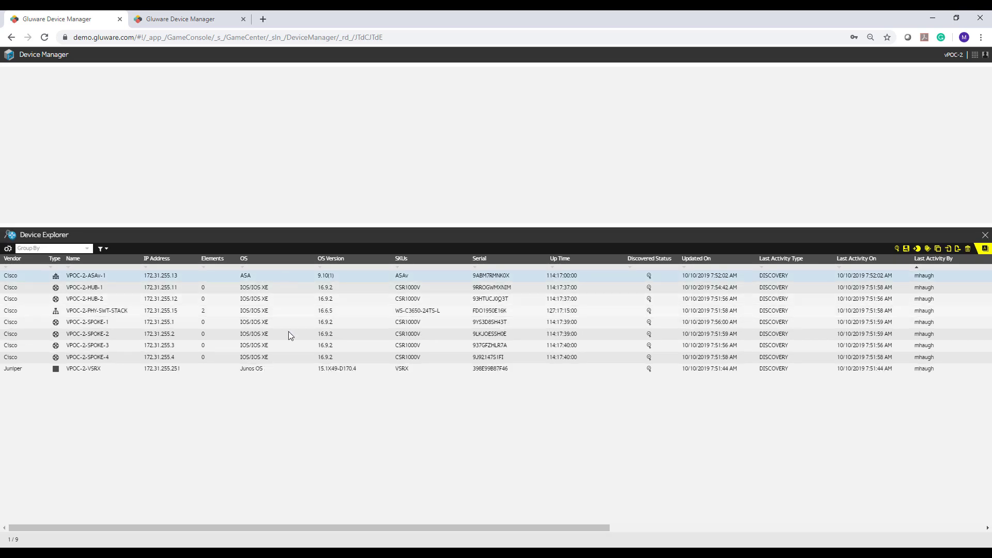
pyautogui.keyDown('shift'); pyautogui.click(284, 362); pyautogui.keyUp('shift')
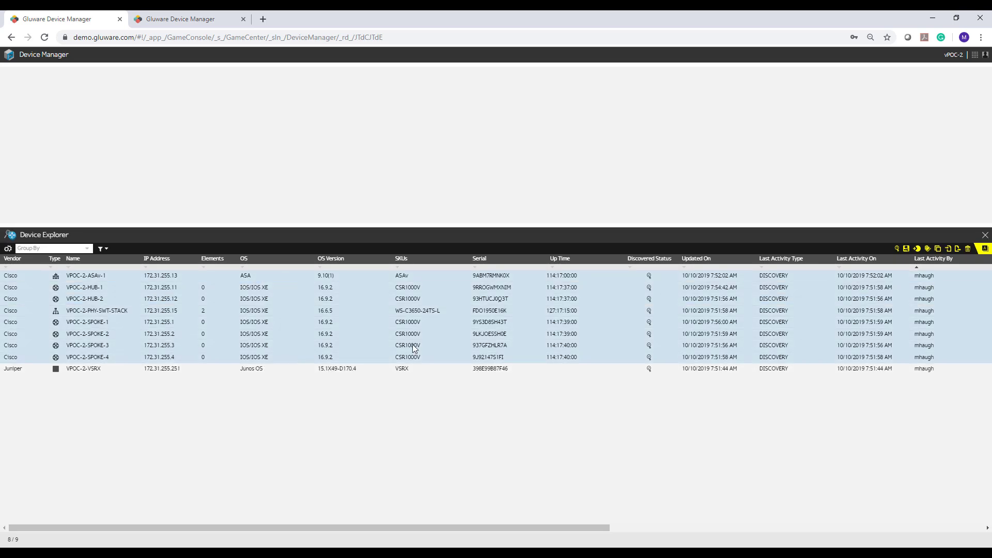
pyautogui.click(906, 249)
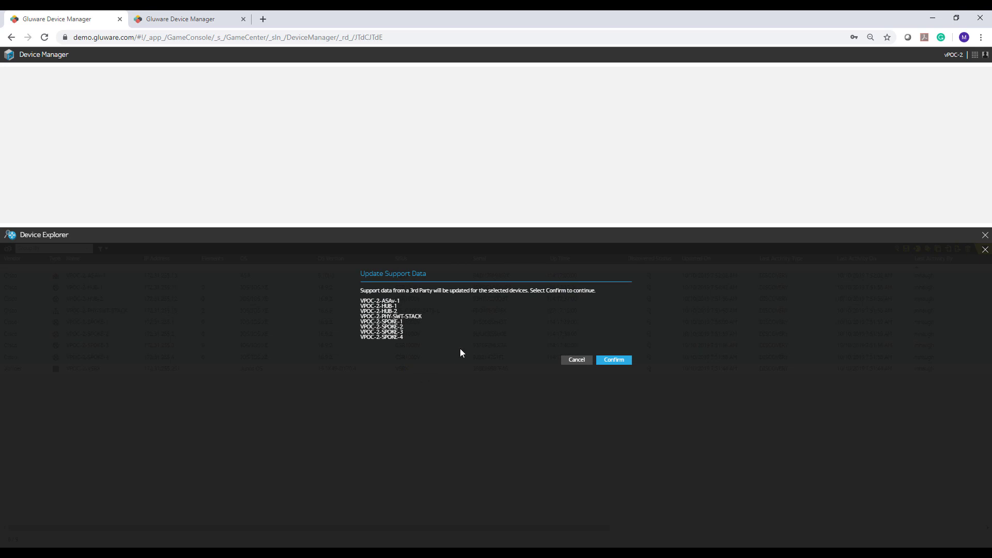
pyautogui.click(615, 361)
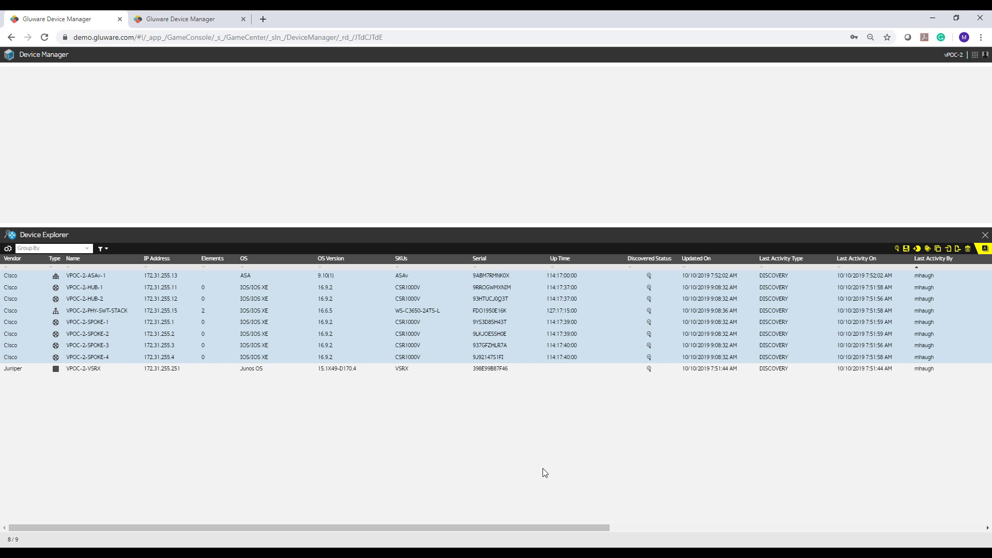
# Step: Examine the contract, EOX bulletin and advisory columns of the device list and the list of columns that can be shown
pyautogui.click(556, 526)
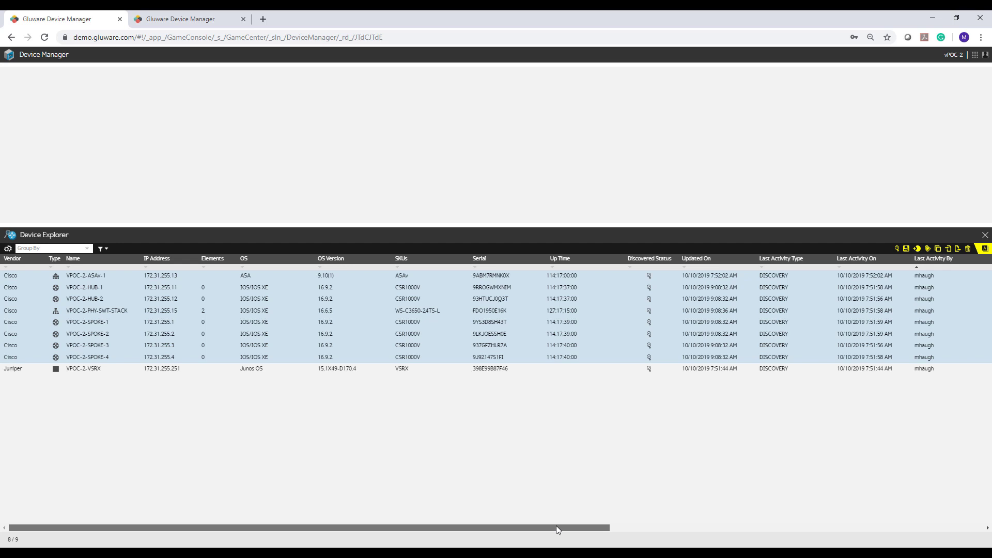
pyautogui.moveTo(556, 525); pyautogui.dragTo(945, 515)
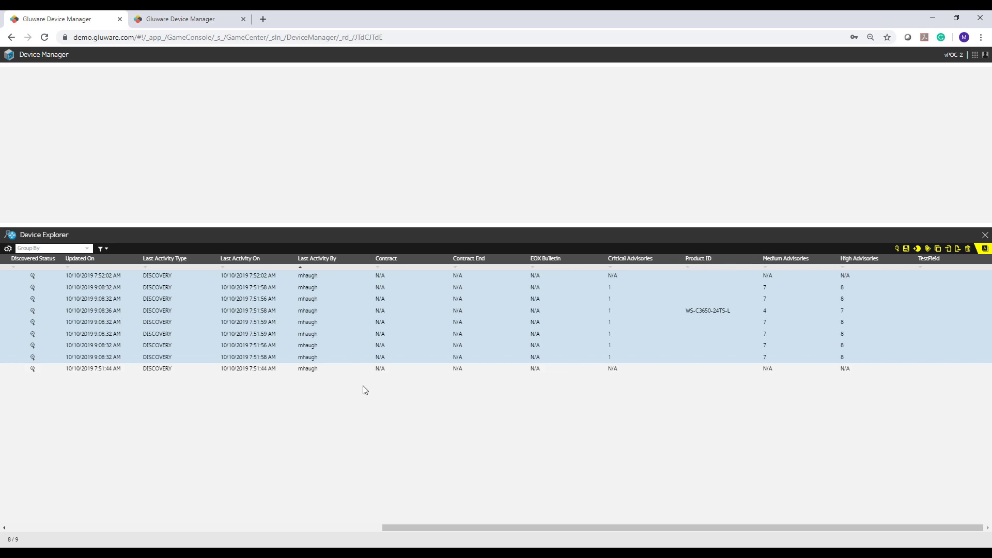
pyautogui.click(7, 250)
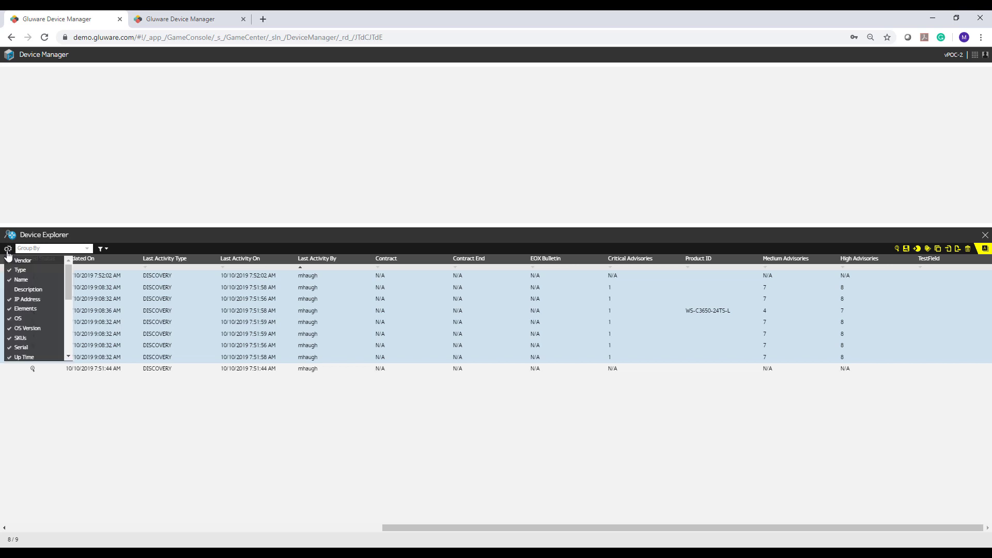
pyautogui.moveTo(67, 282); pyautogui.dragTo(73, 339)
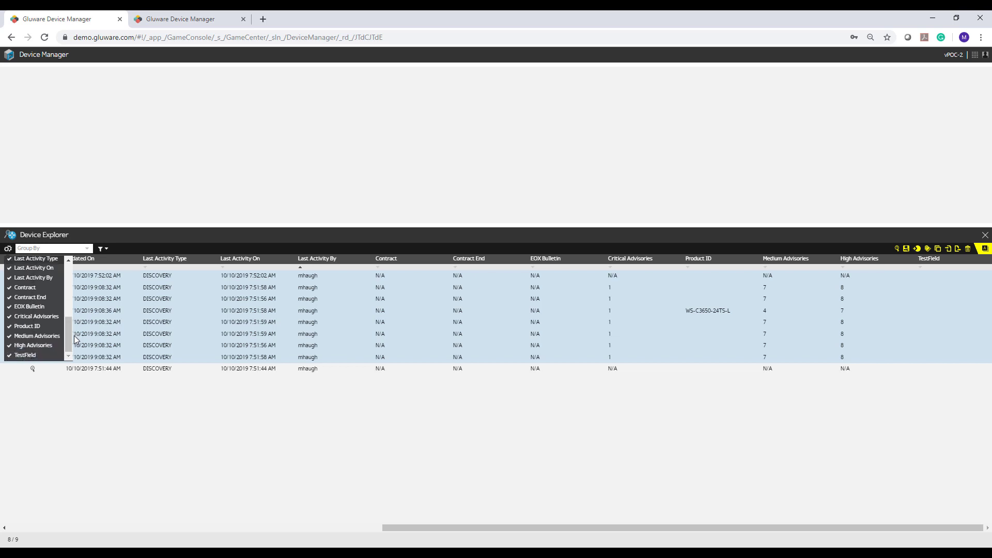
pyautogui.click(45, 317)
pyautogui.click(45, 317)
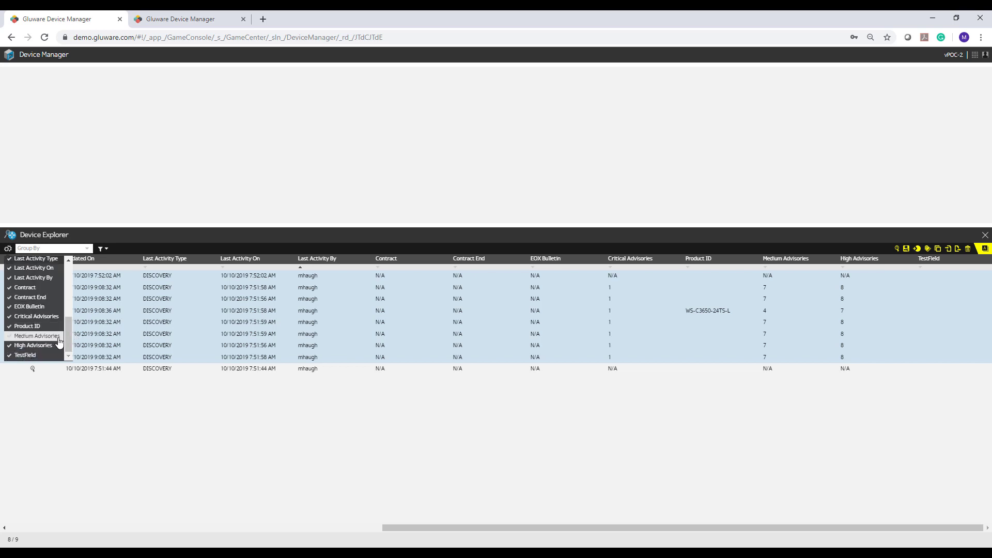
pyautogui.click(409, 439)
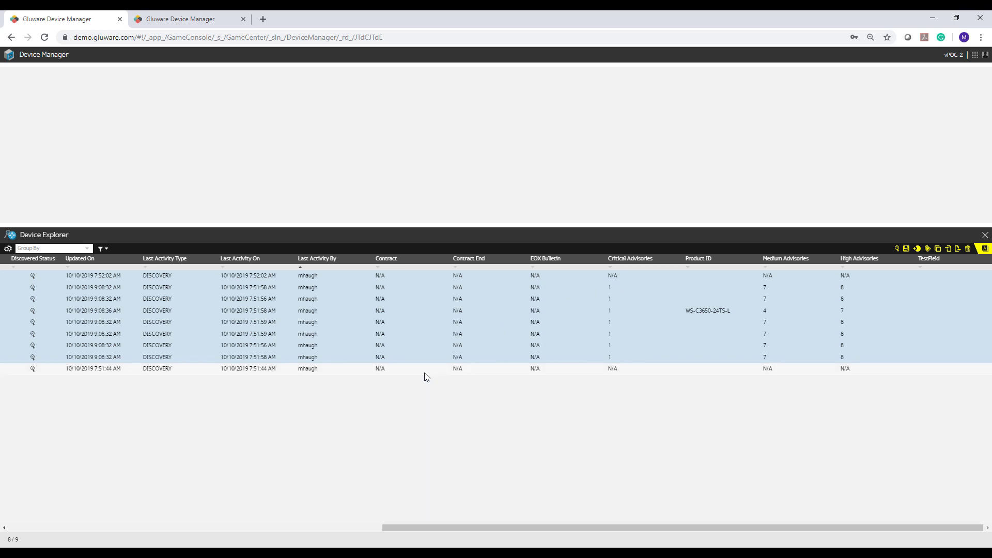
# Step: Open device VPOC-2-HUB-1 and view its full EOX Bulletin, enlarging the details area
pyautogui.doubleClick(311, 286)
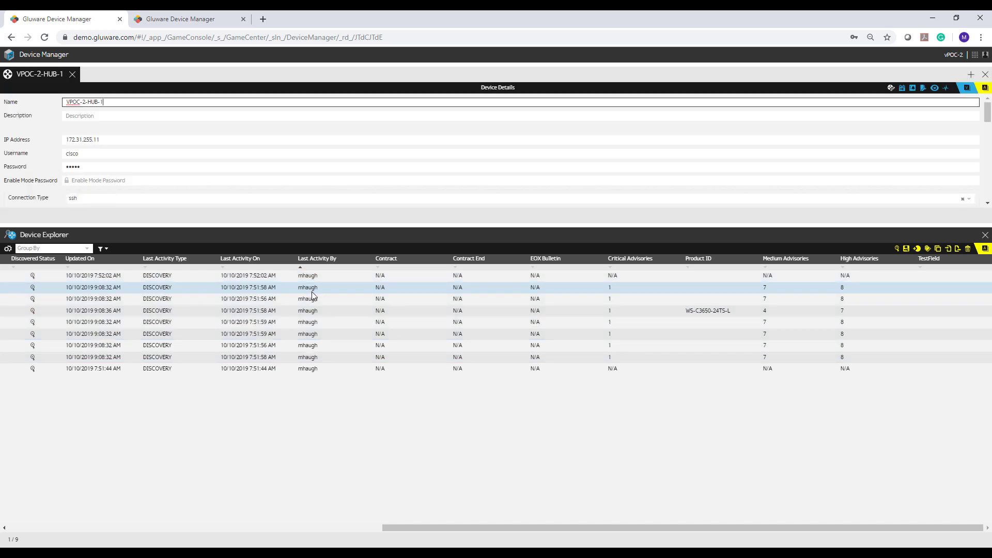
pyautogui.click(902, 89)
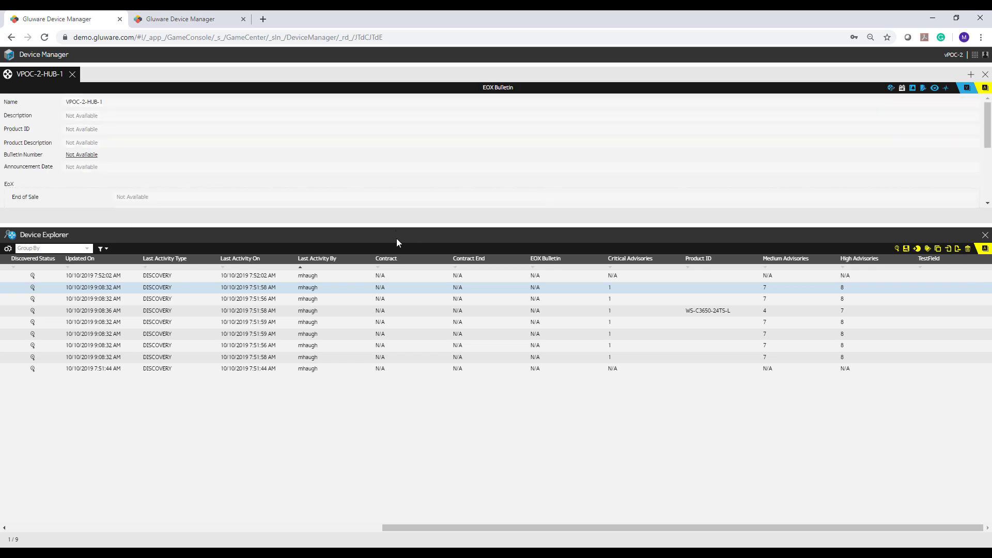
pyautogui.moveTo(391, 226); pyautogui.dragTo(390, 349)
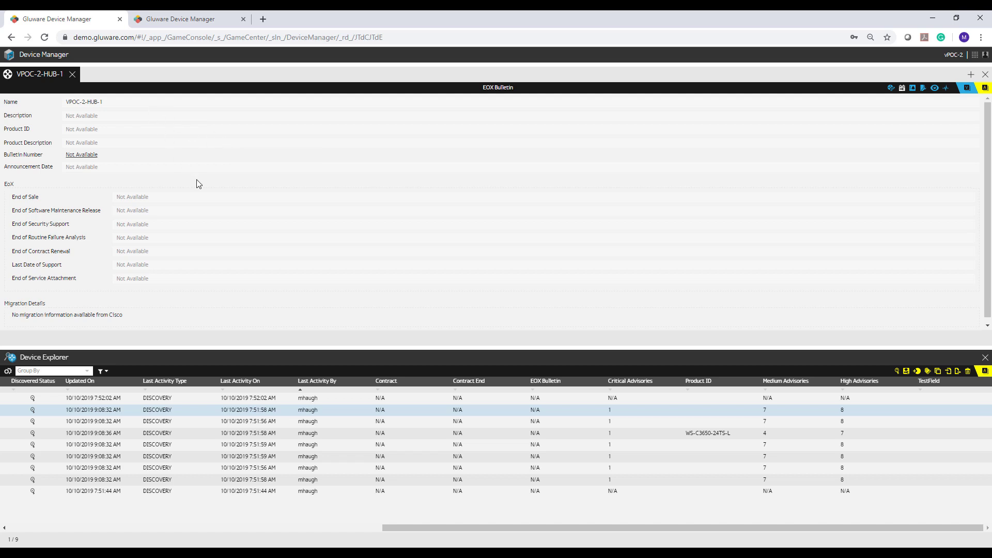
# Step: Open the Advisory Summary of VPOC-2-HUB-1 and read the details of the critical Cisco REST API Container authentication bypass advisory
pyautogui.click(913, 89)
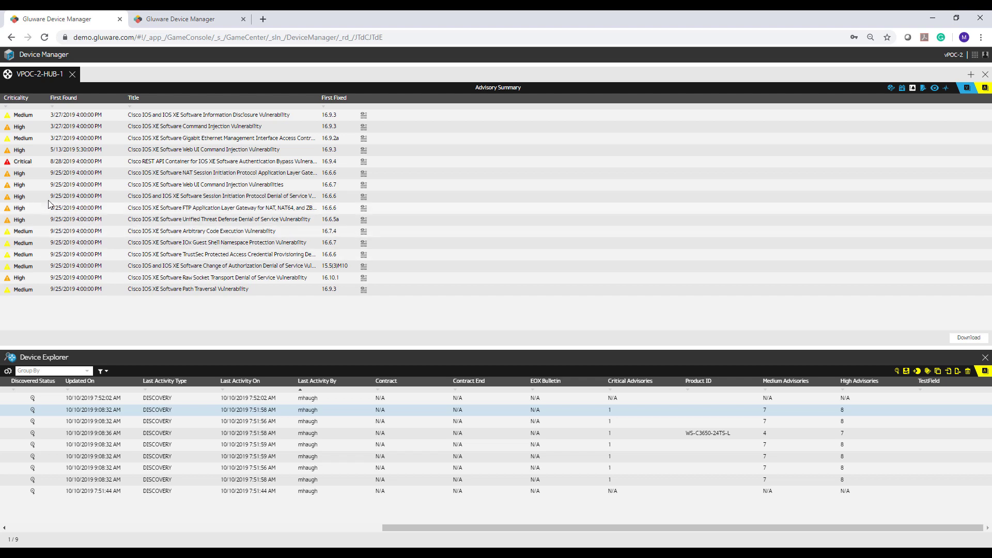
pyautogui.click(81, 163)
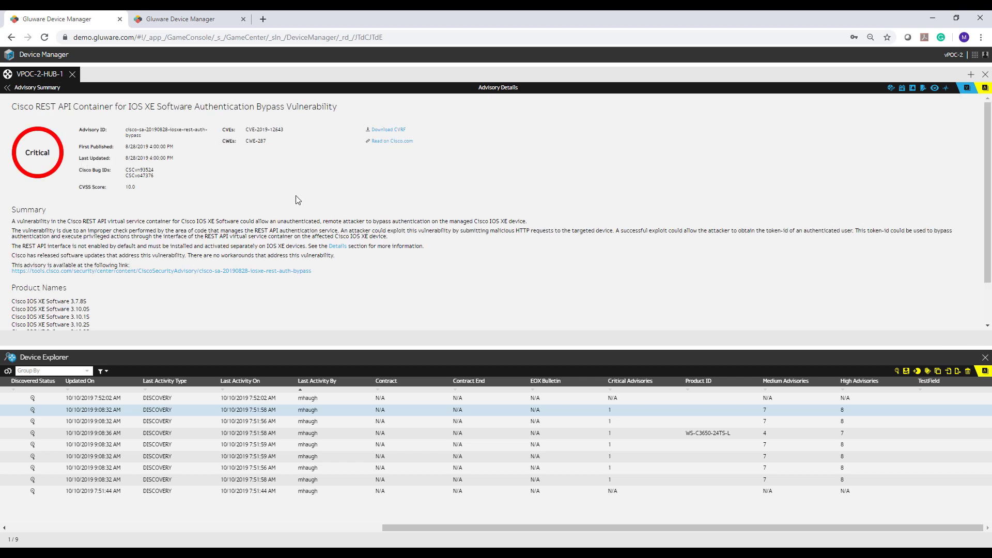
pyautogui.scroll(-1, 298, 200)
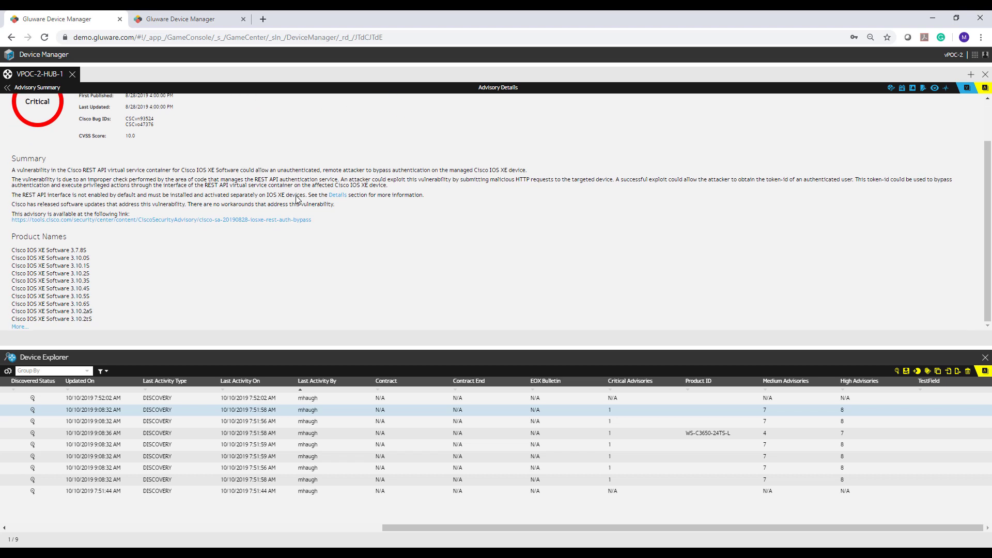
pyautogui.scroll(1, 298, 200)
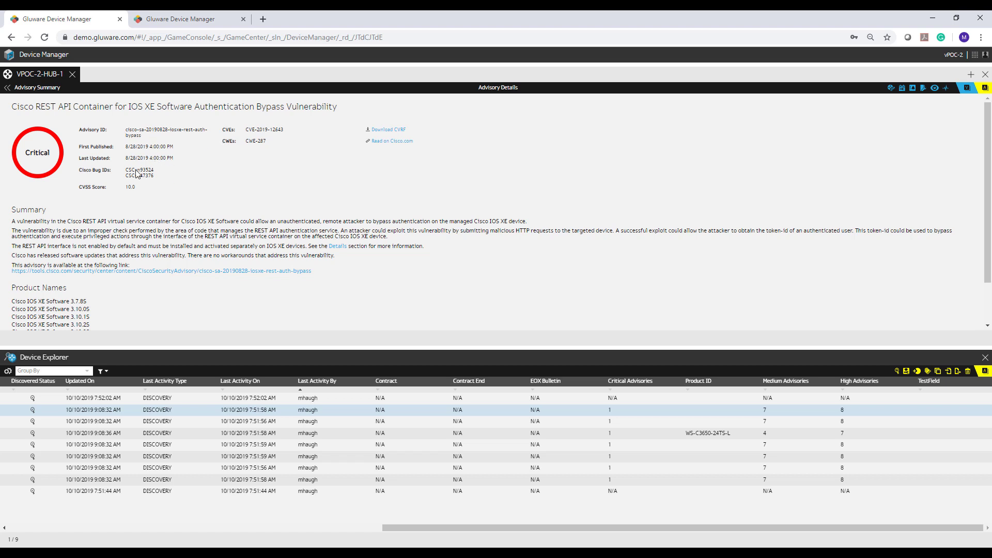
pyautogui.scroll(-1, 204, 197)
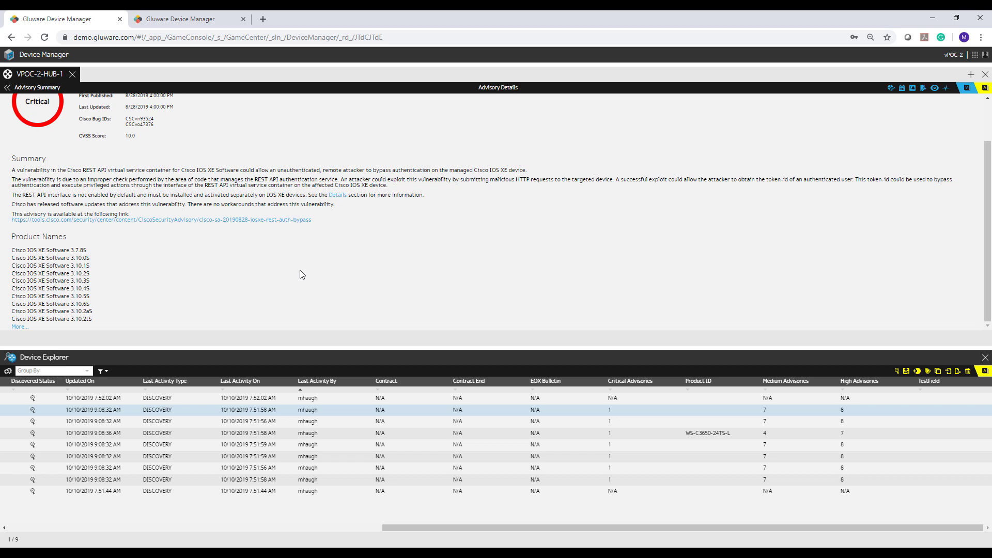
pyautogui.scroll(3, 302, 274)
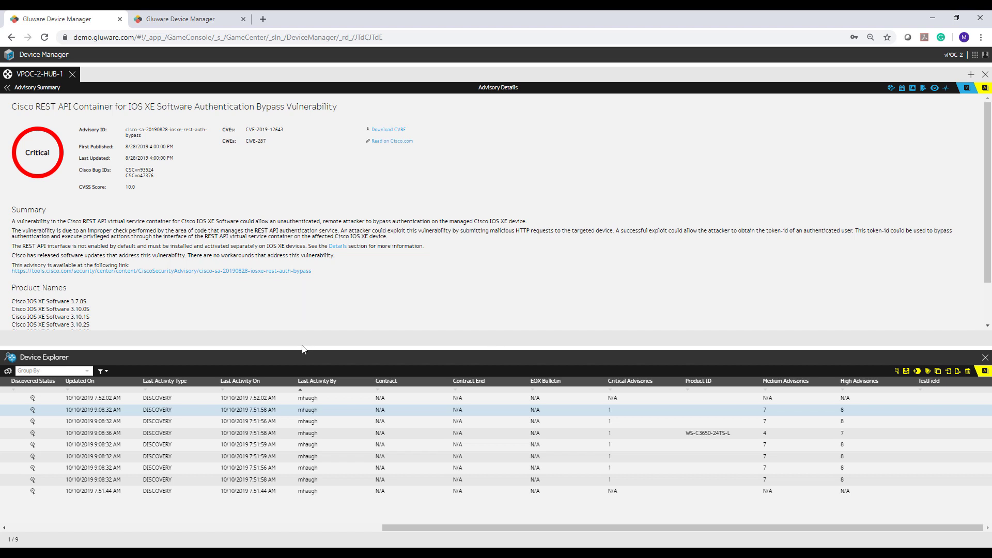
# Step: Look over the device list's identification and support columns, and view the SmartNet Details of VPOC-2-HUB-1
pyautogui.moveTo(302, 346); pyautogui.dragTo(330, 259)
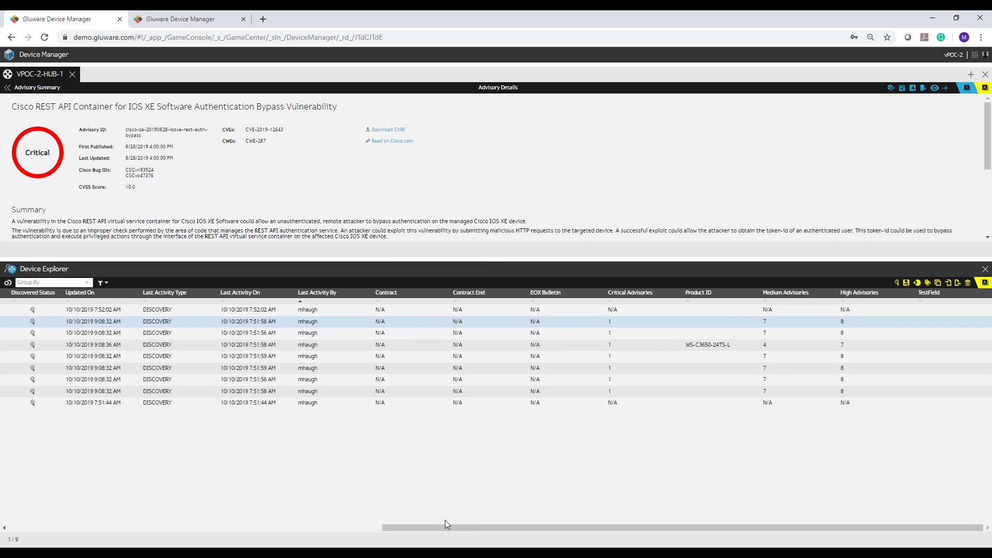
pyautogui.moveTo(441, 525); pyautogui.dragTo(38, 522)
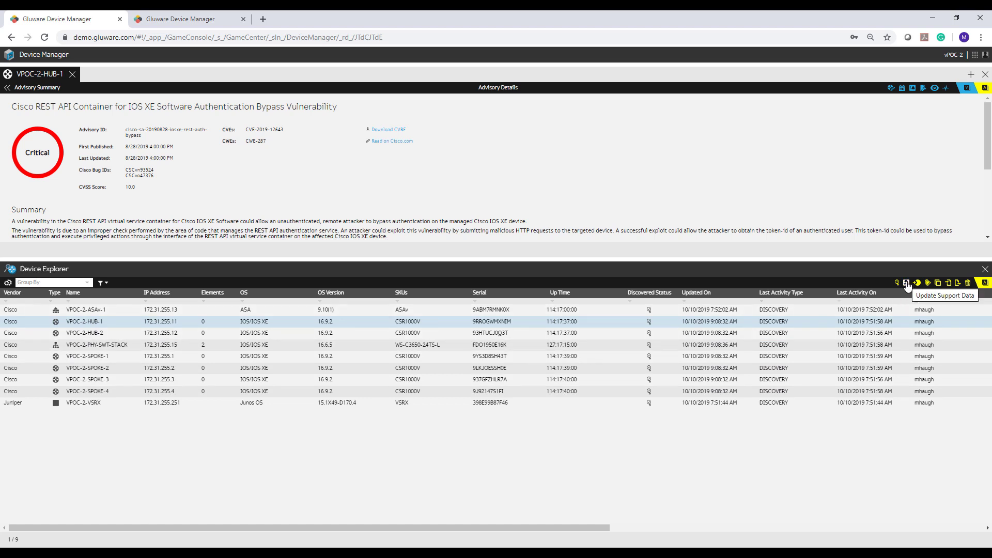
pyautogui.moveTo(463, 527); pyautogui.dragTo(855, 510)
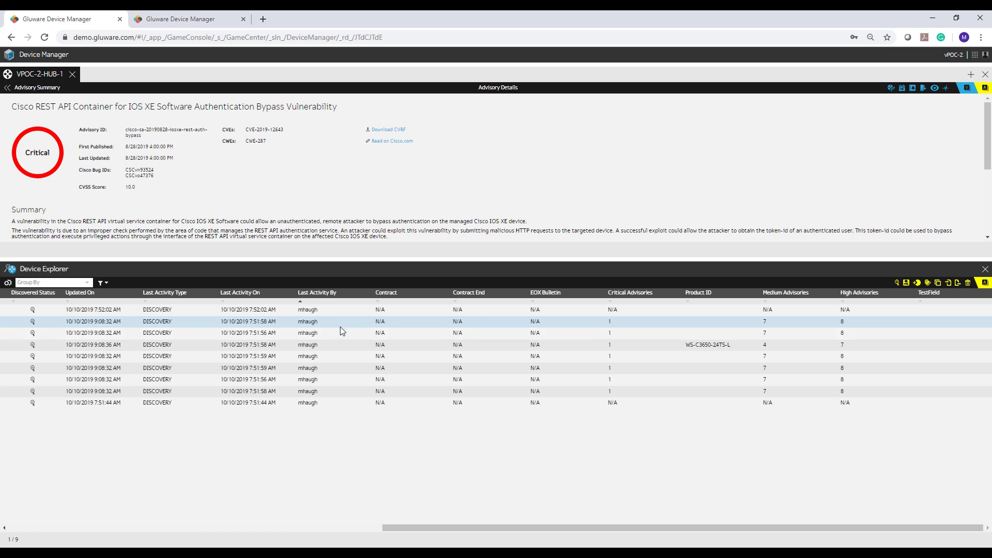
pyautogui.click(924, 89)
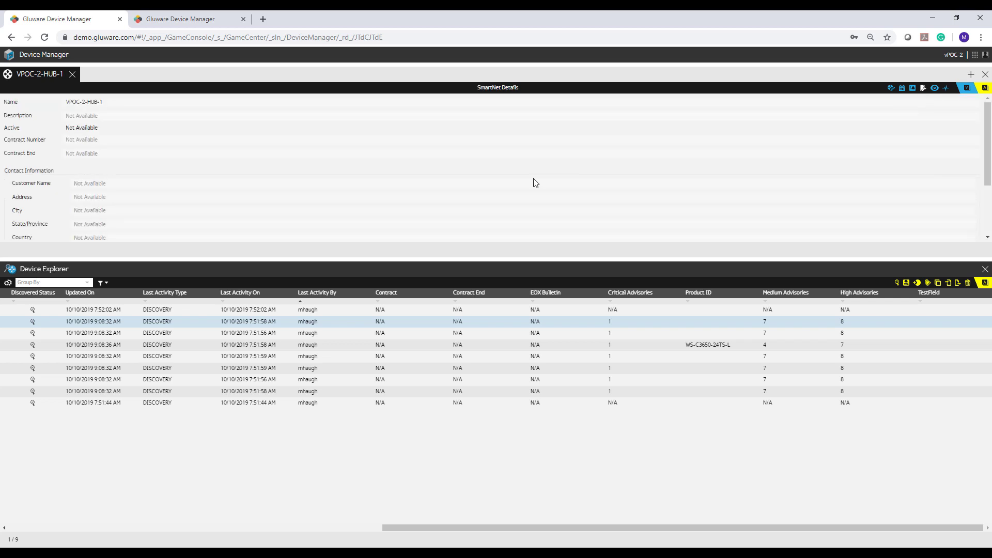
pyautogui.moveTo(229, 258); pyautogui.dragTo(210, 286)
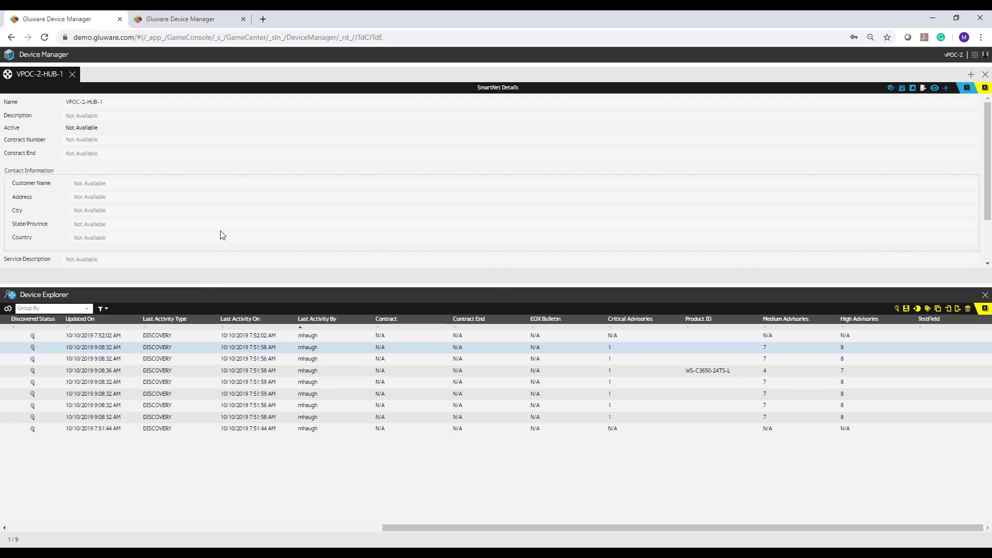